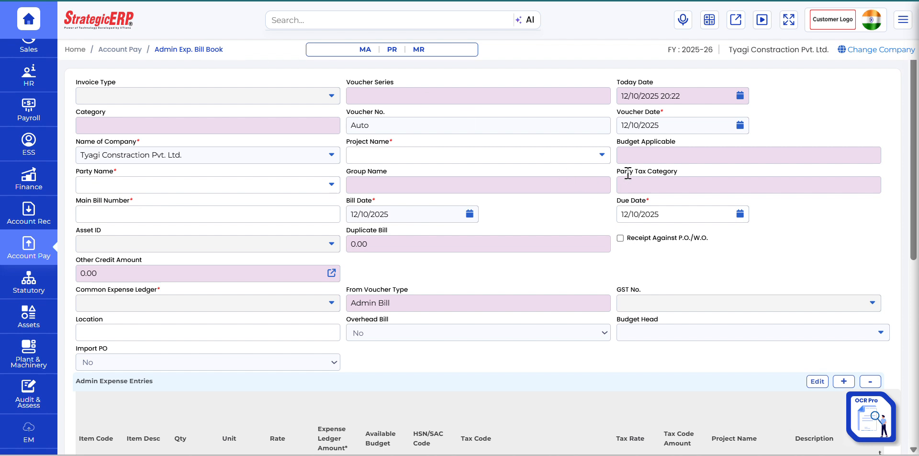
# - Select project Rahul 01 and party KHERA LABOUR LAW CONSULTANCY SERVICES for the admin expense bill
pyautogui.click(666, 120)
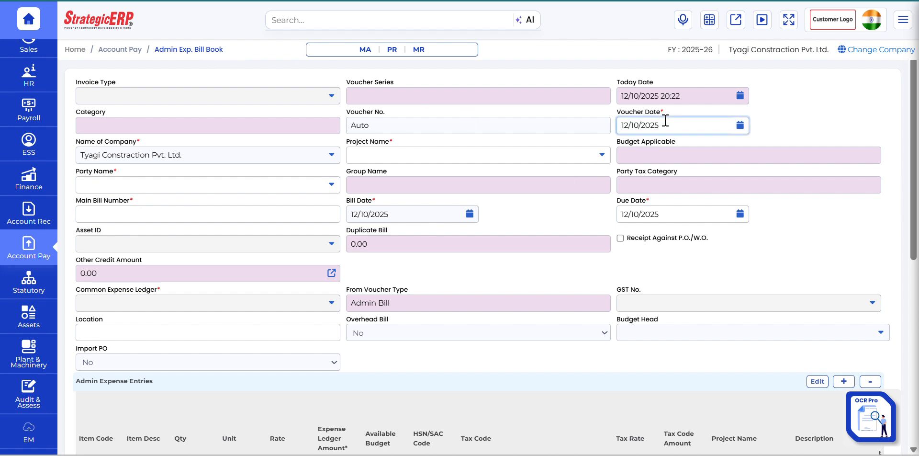
pyautogui.click(603, 157)
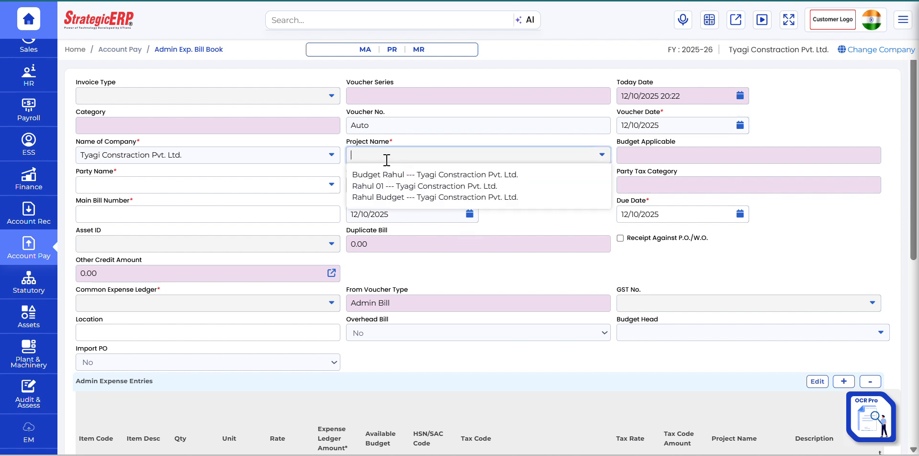
pyautogui.click(404, 186)
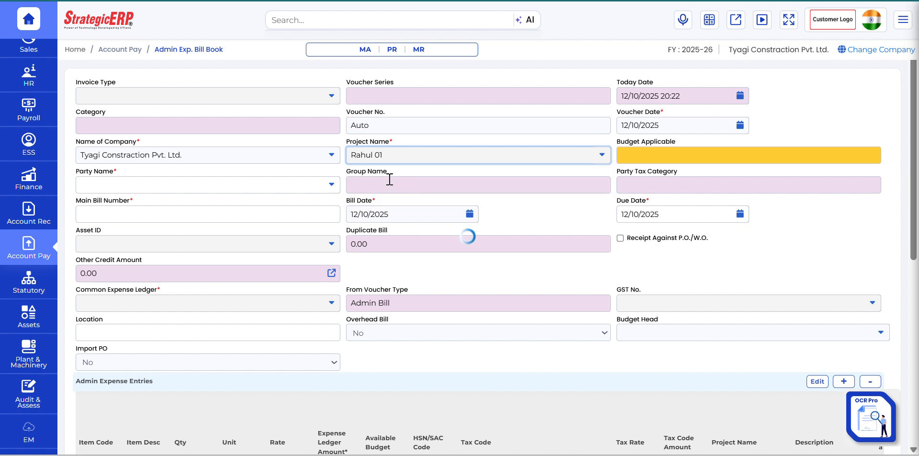
pyautogui.click(332, 186)
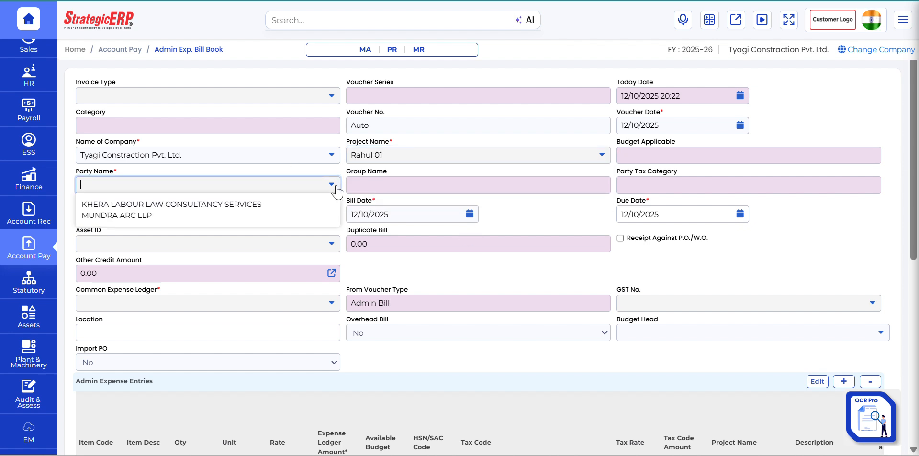
pyautogui.click(175, 204)
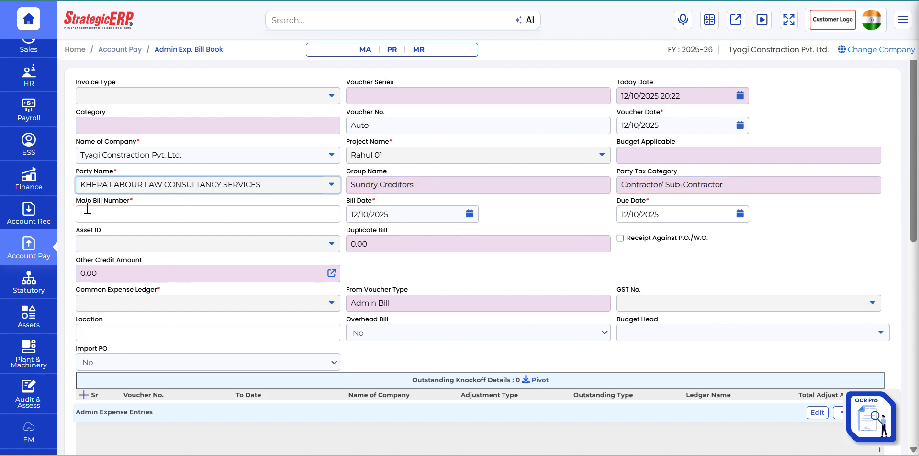
# - Enter 7865 as the main bill number and check the bill's due date
pyautogui.click(104, 215)
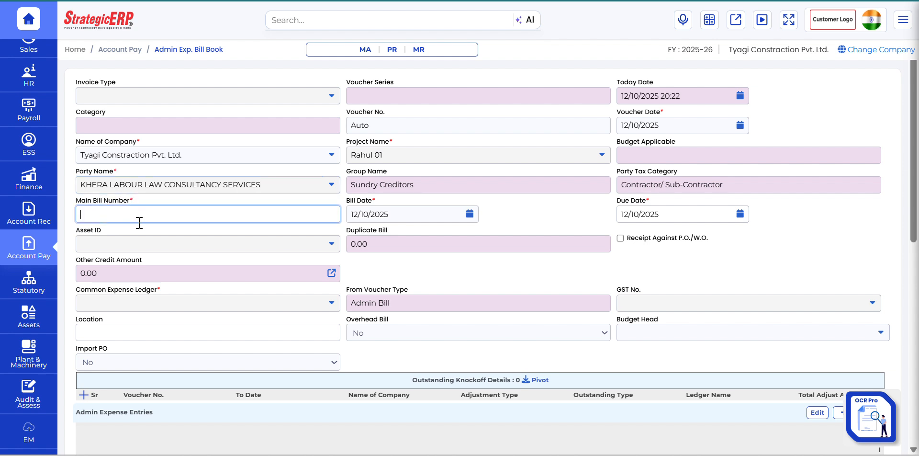
pyautogui.click(518, 214)
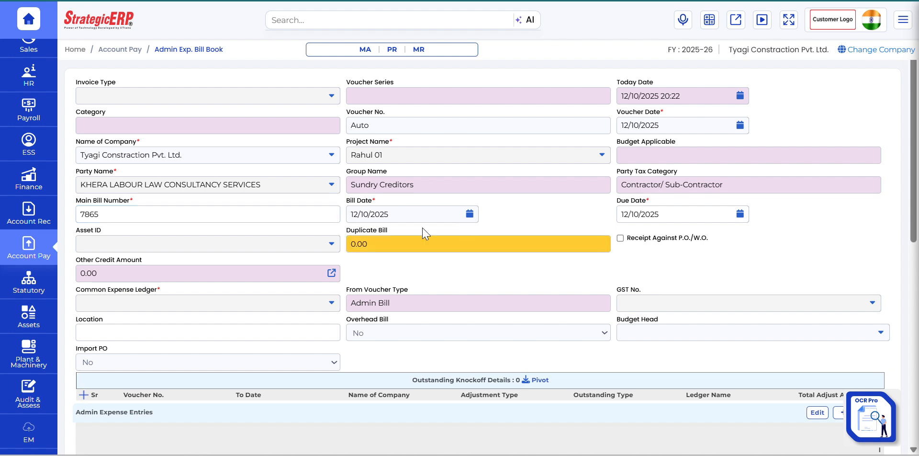
pyautogui.click(647, 213)
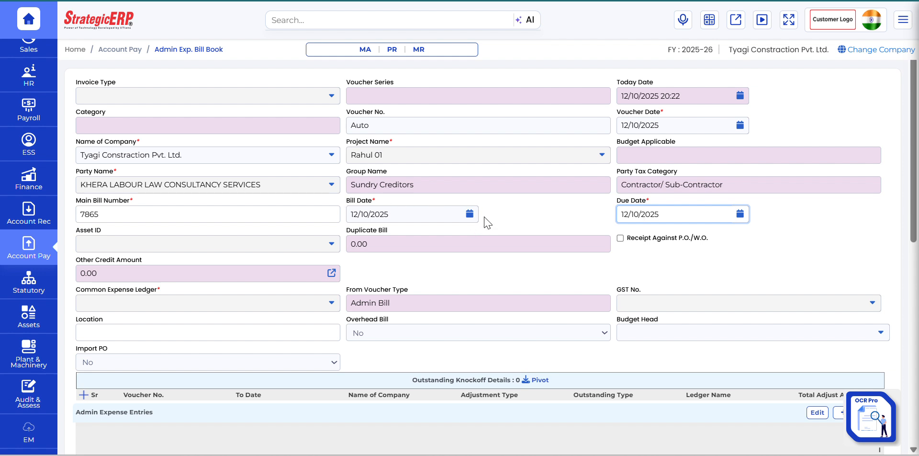
pyautogui.tripleClick(665, 211)
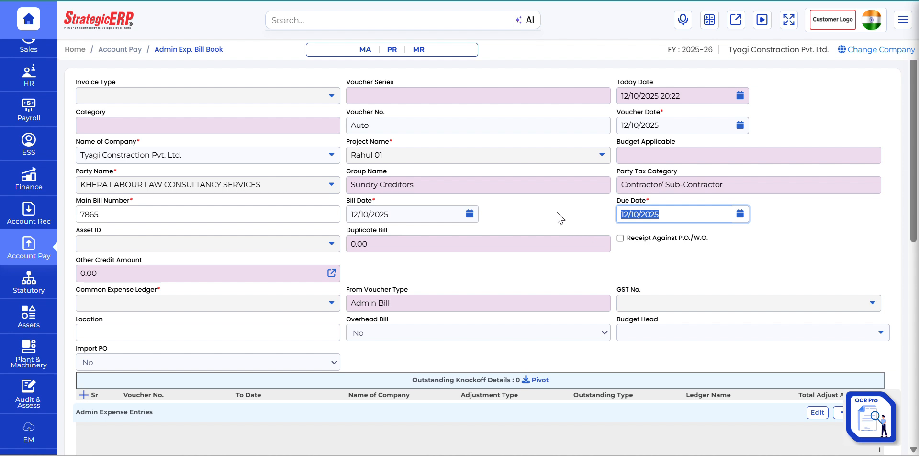
# - Mark the bill as a receipt against P.O./W.O. and link the Laptop purchase order with its admin receipt
pyautogui.click(620, 238)
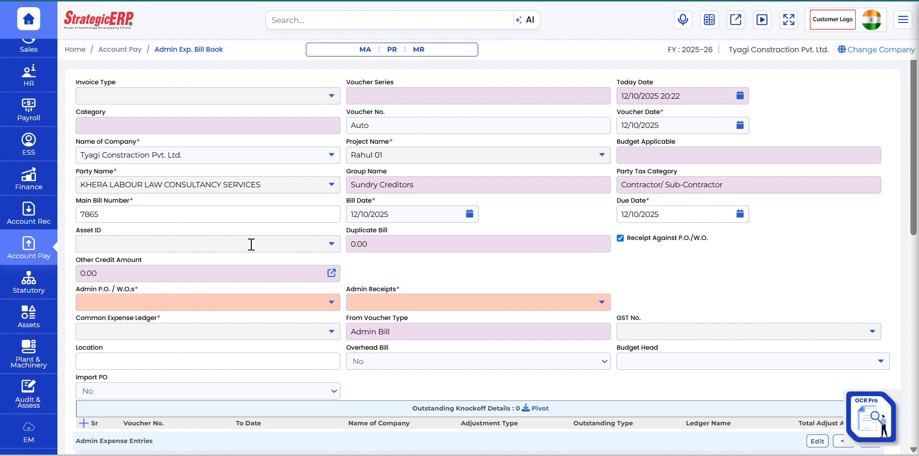
pyautogui.click(148, 304)
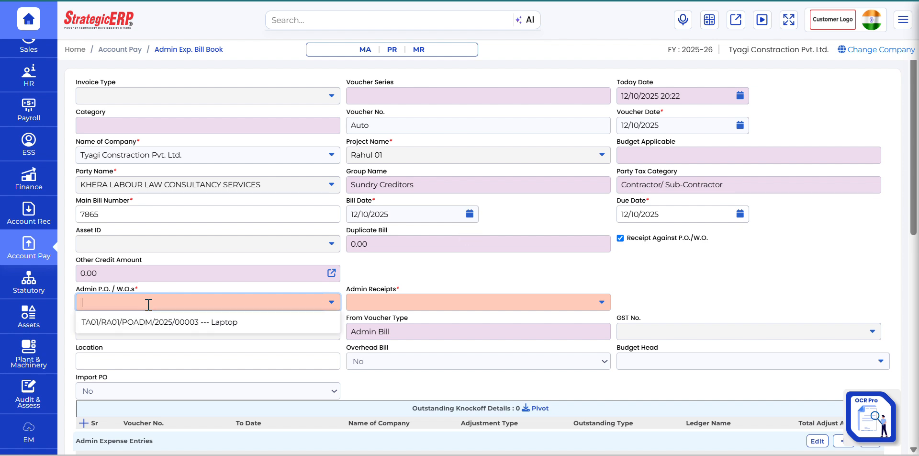
pyautogui.click(178, 321)
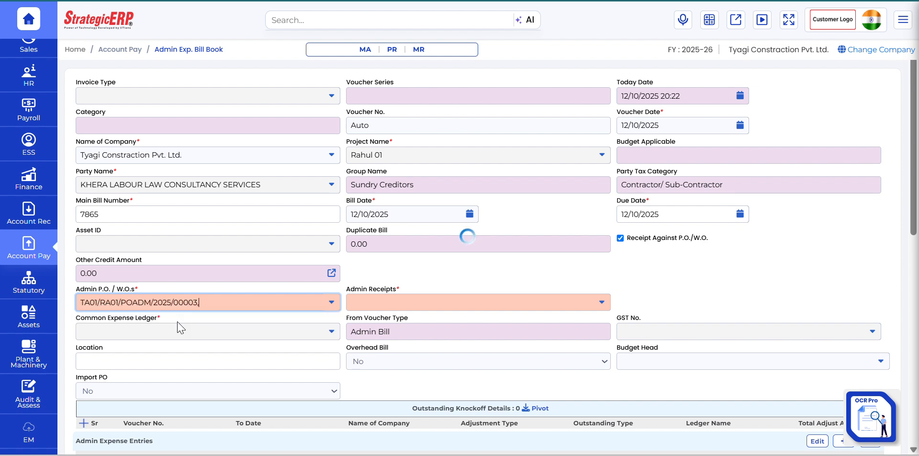
pyautogui.click(381, 302)
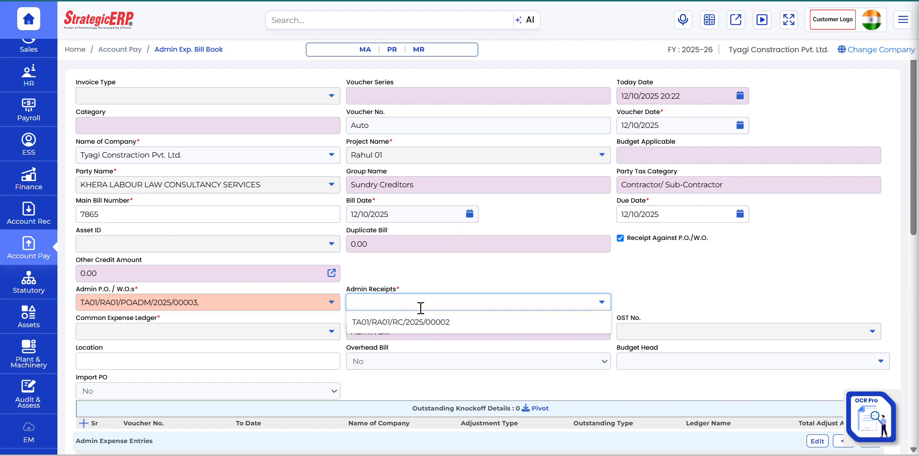
pyautogui.click(420, 323)
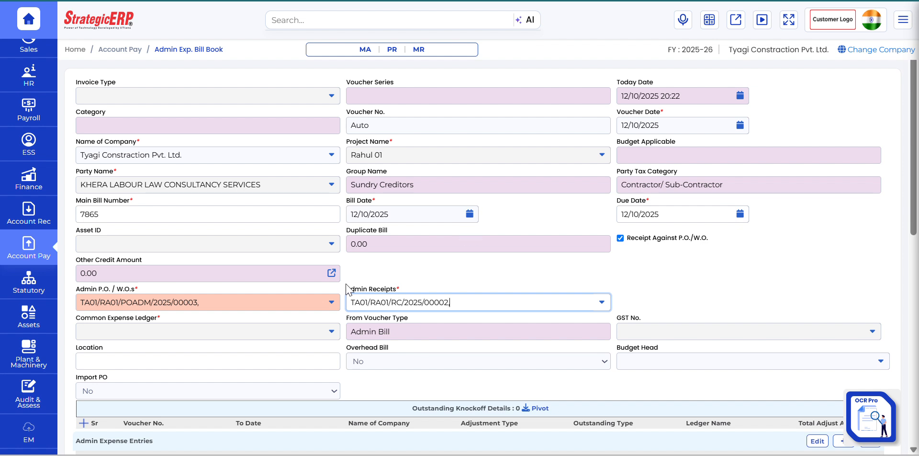
# - Set the bill's common expense ledger to Admin Expenses
pyautogui.scroll(-1, 459, 288)
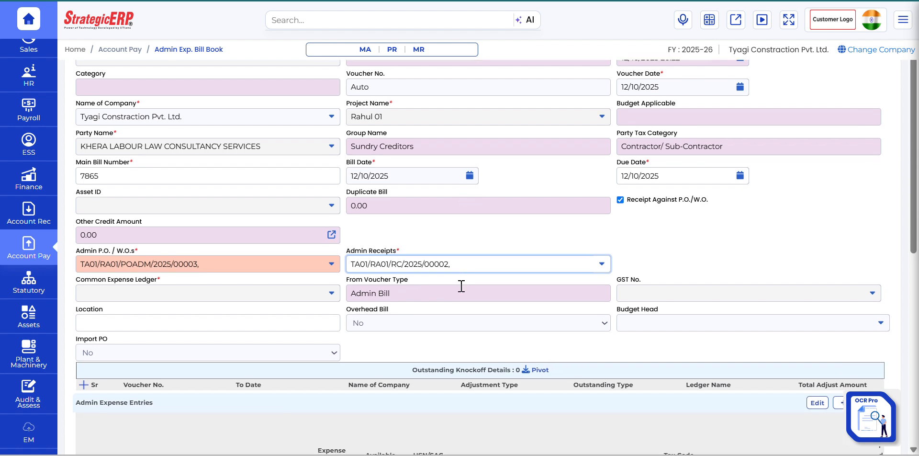
pyautogui.click(196, 290)
pyautogui.write('exp')
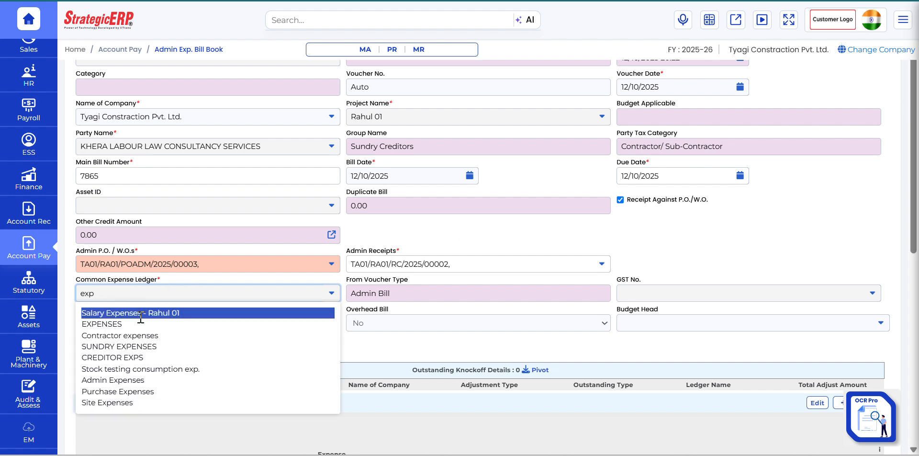
pyautogui.click(136, 381)
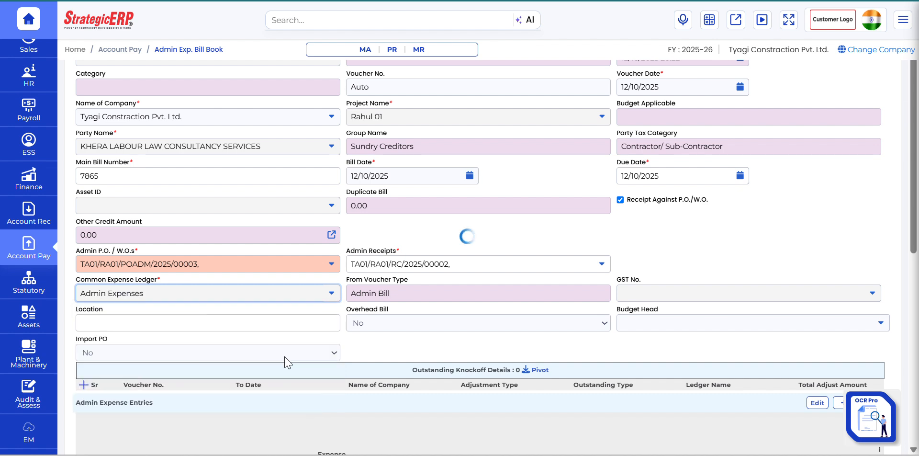
# - Examine the Laptop line in the admin expense entries, including its quantity, rate, ledger amount and tax code
pyautogui.scroll(-3, 335, 360)
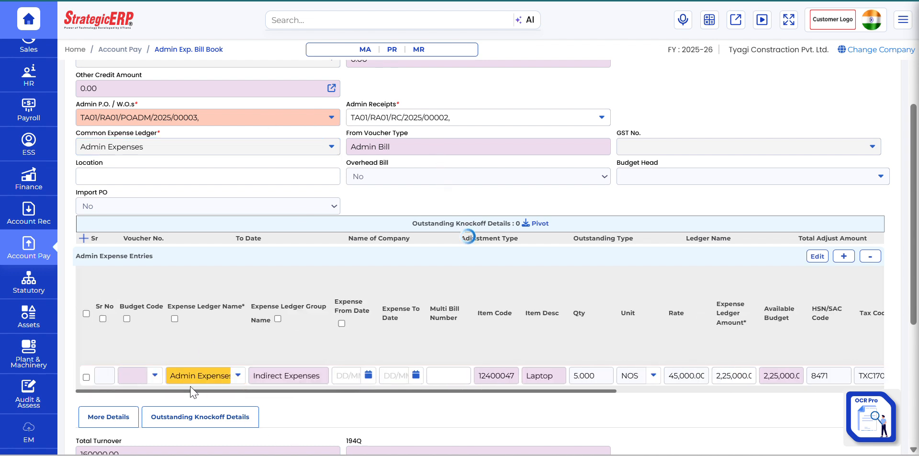
pyautogui.hscroll(5, 485, 378)
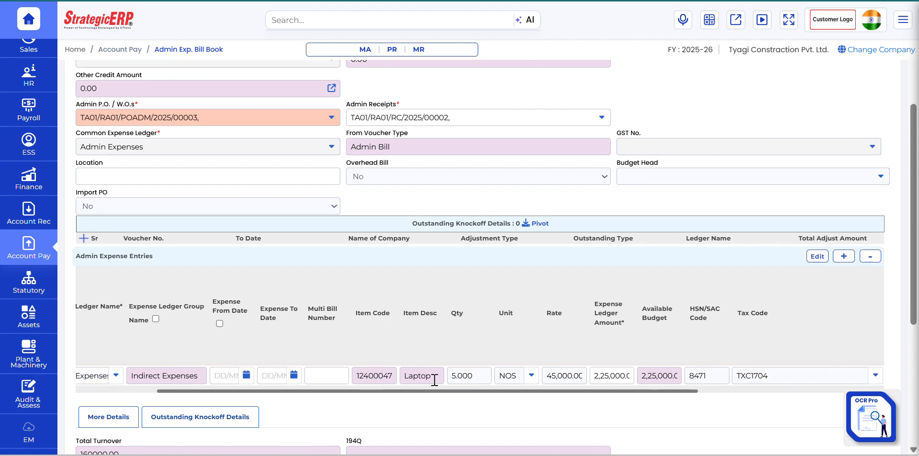
pyautogui.hscroll(3, 434, 380)
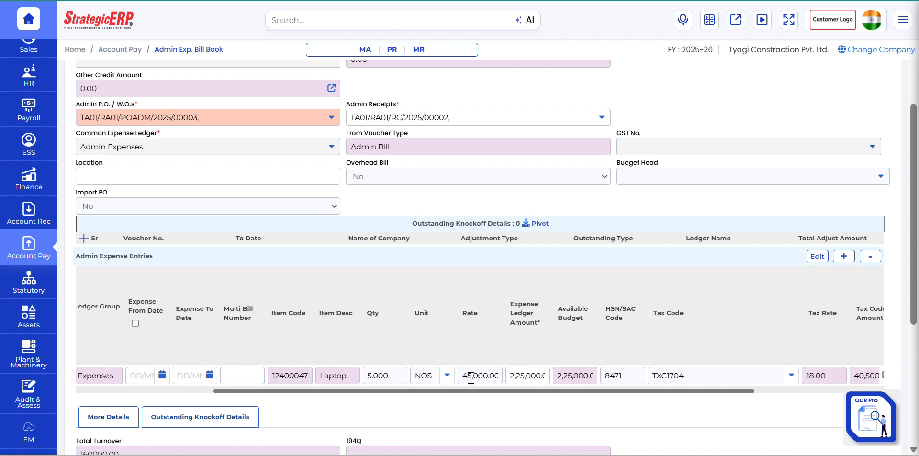
pyautogui.click(517, 371)
pyautogui.hscroll(-1, 520, 376)
pyautogui.hscroll(1, 533, 377)
pyautogui.hscroll(2, 643, 369)
pyautogui.hscroll(3, 594, 375)
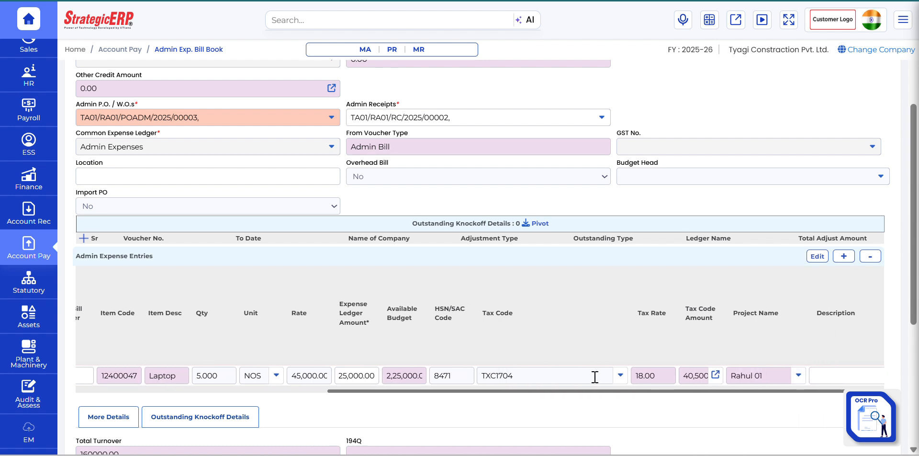
pyautogui.hscroll(-5, 394, 371)
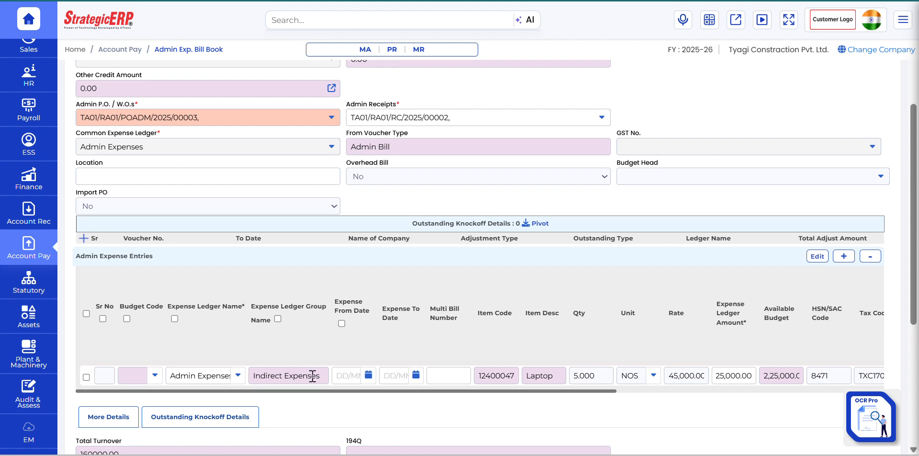
pyautogui.scroll(-1, 312, 375)
# - Select the party's GST number for the bill
pyautogui.scroll(1, 385, 295)
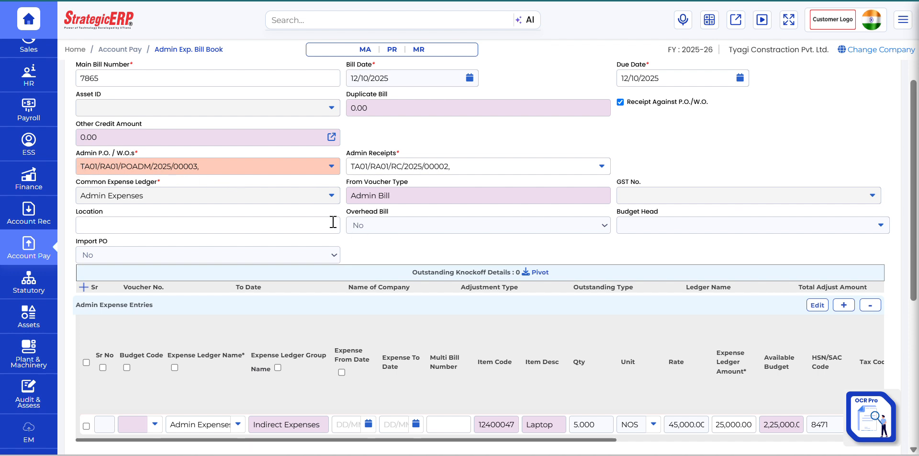
pyautogui.click(822, 196)
pyautogui.click(661, 215)
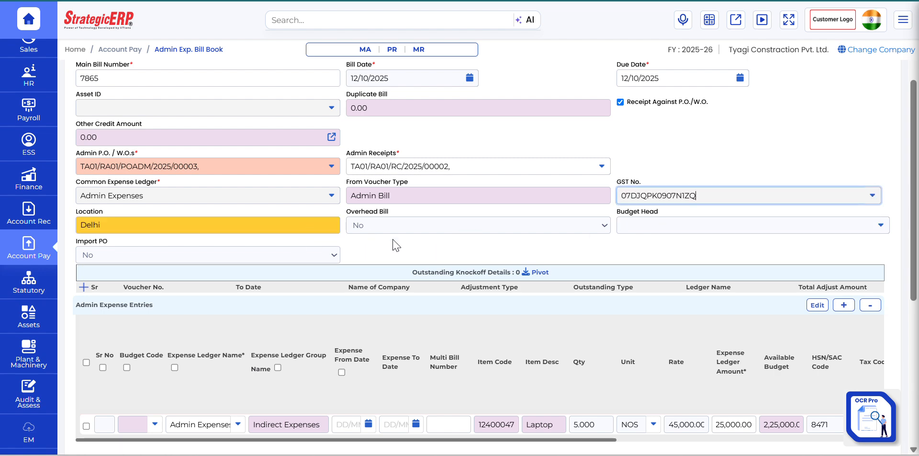
# - Enter "test" as the narration and try to save the bill, cancelling the save confirmation
pyautogui.scroll(-3, 417, 251)
pyautogui.hscroll(4, 675, 239)
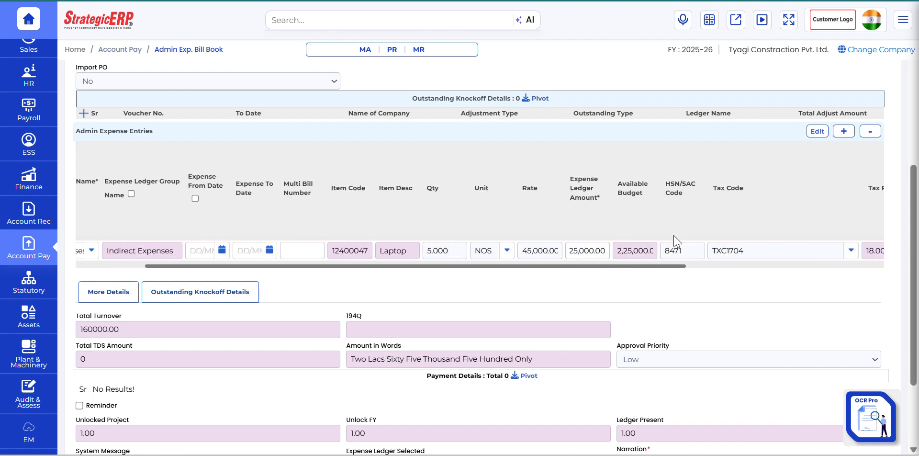
pyautogui.hscroll(1, 577, 250)
pyautogui.scroll(-3, 477, 275)
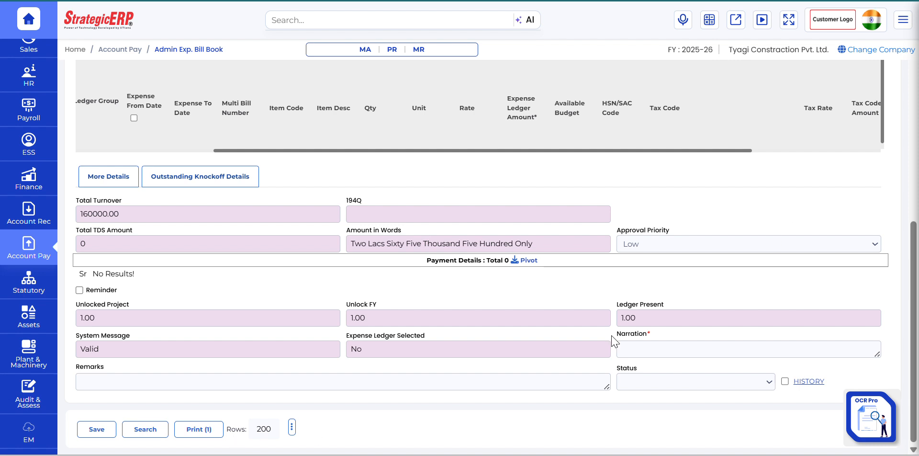
pyautogui.click(666, 354)
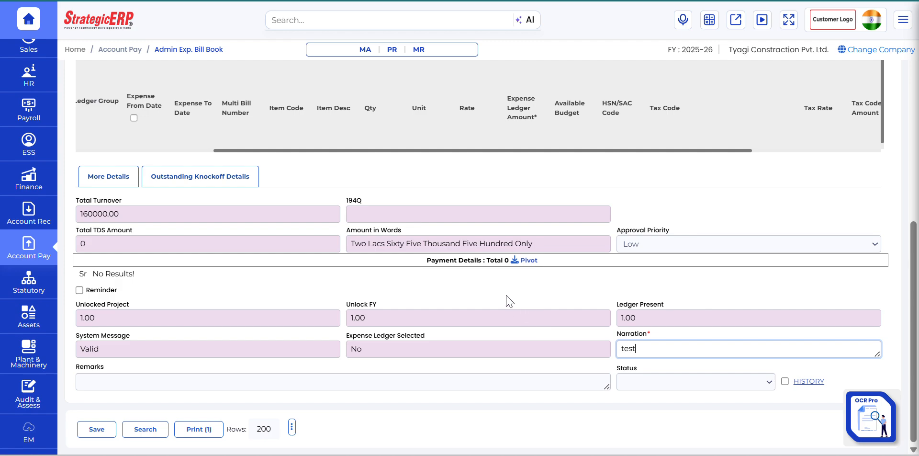
pyautogui.click(97, 429)
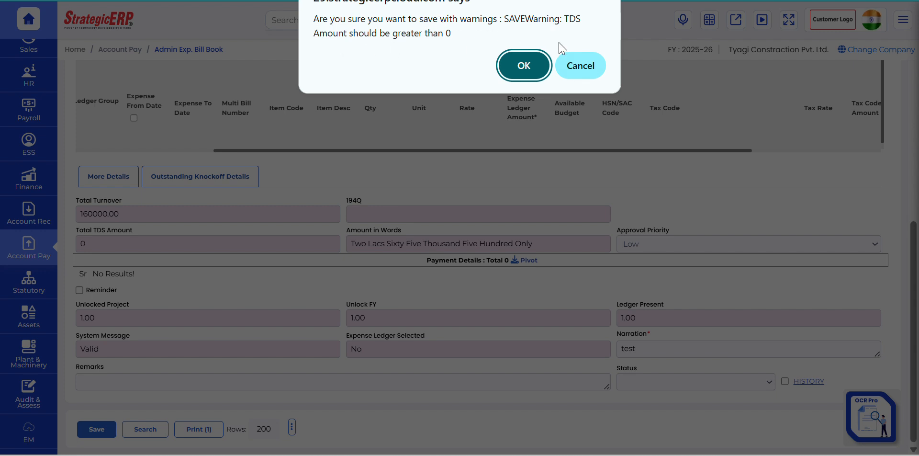
pyautogui.click(581, 67)
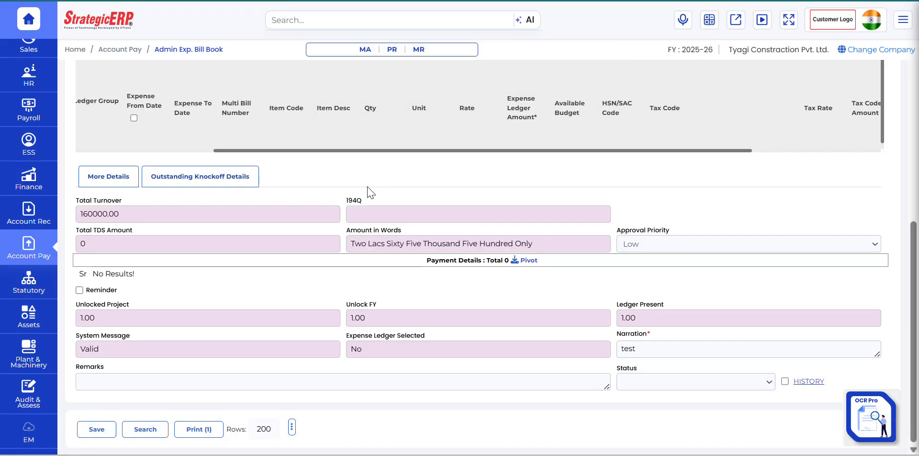
# - Show the bill's additional amount details and set TDS Deduction to Yes
pyautogui.scroll(3, 367, 194)
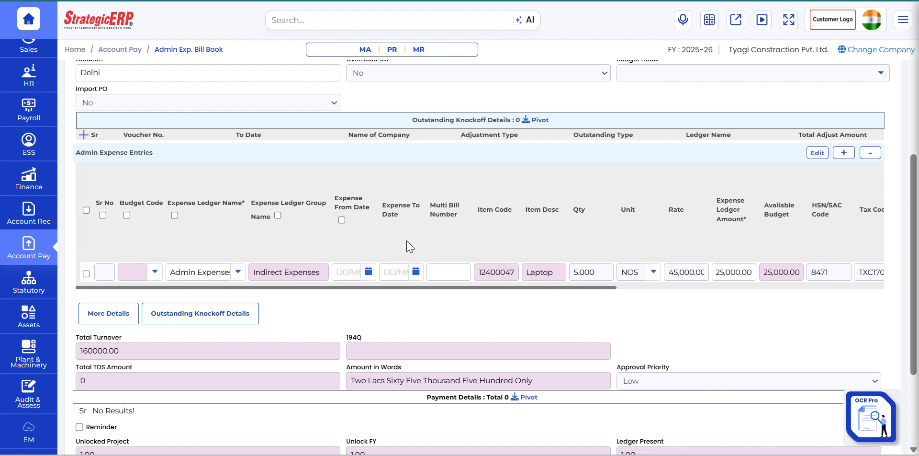
pyautogui.scroll(-2, 339, 325)
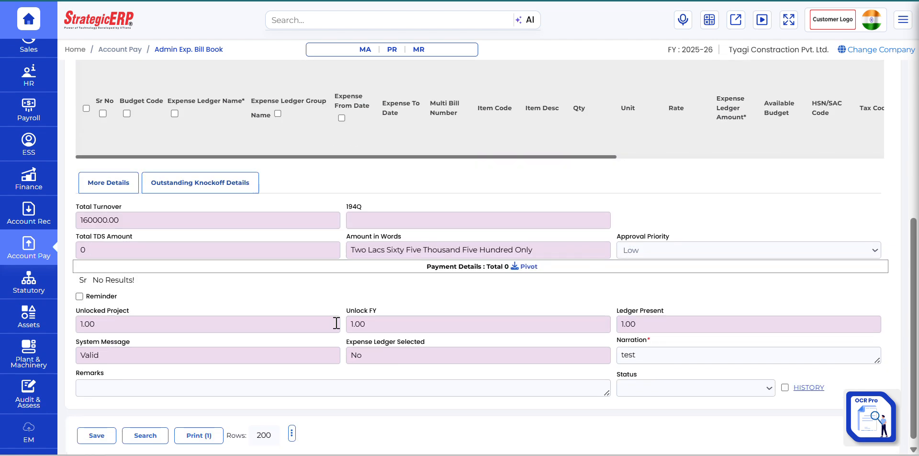
pyautogui.click(101, 189)
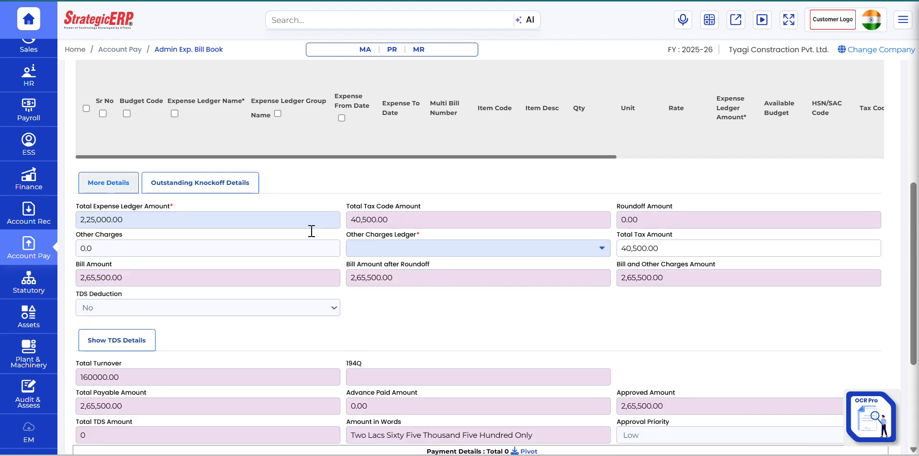
pyautogui.scroll(-1, 535, 268)
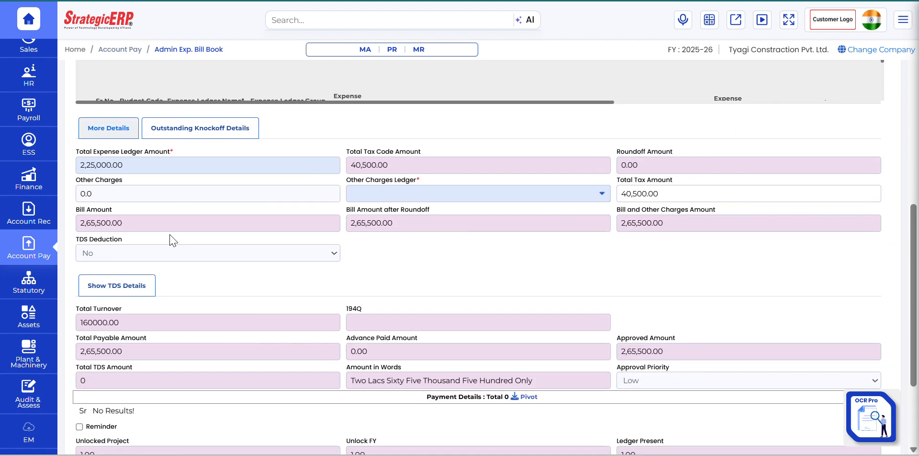
pyautogui.click(144, 257)
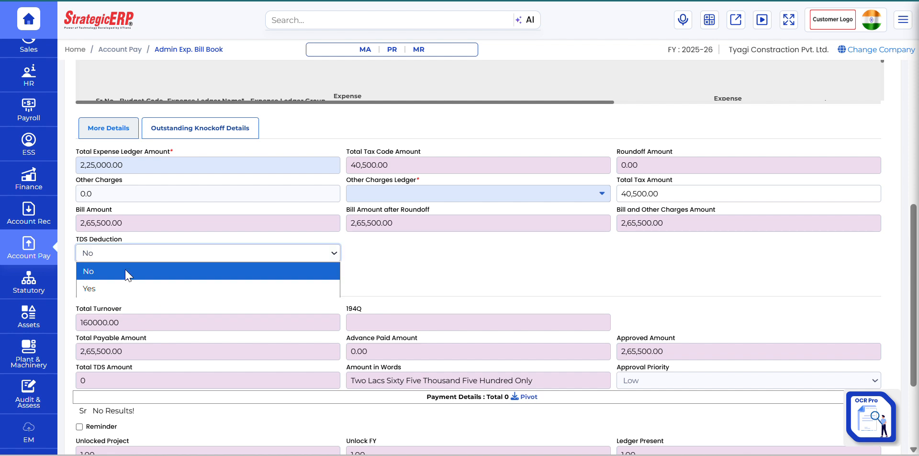
pyautogui.click(109, 289)
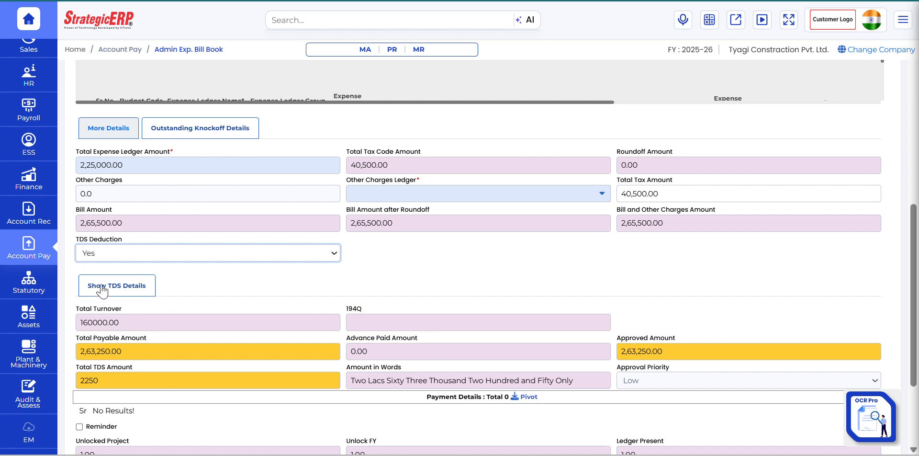
# - Show the bill's TDS details and check the TDS principal amount, percentage and TDS amount against the bill amount
pyautogui.click(101, 287)
pyautogui.scroll(-4, 334, 312)
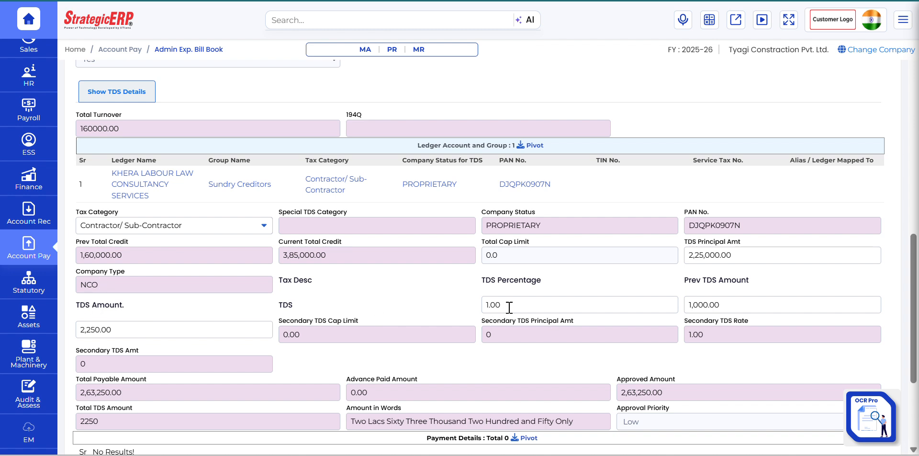
pyautogui.click(703, 254)
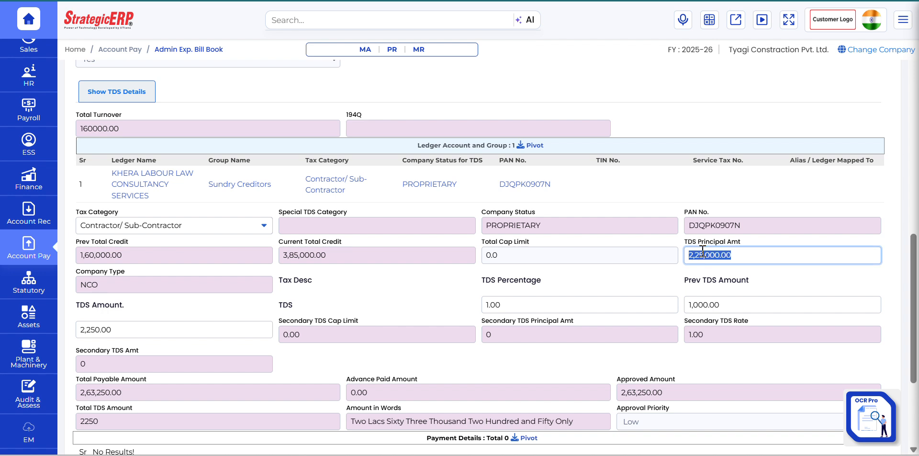
pyautogui.click(108, 330)
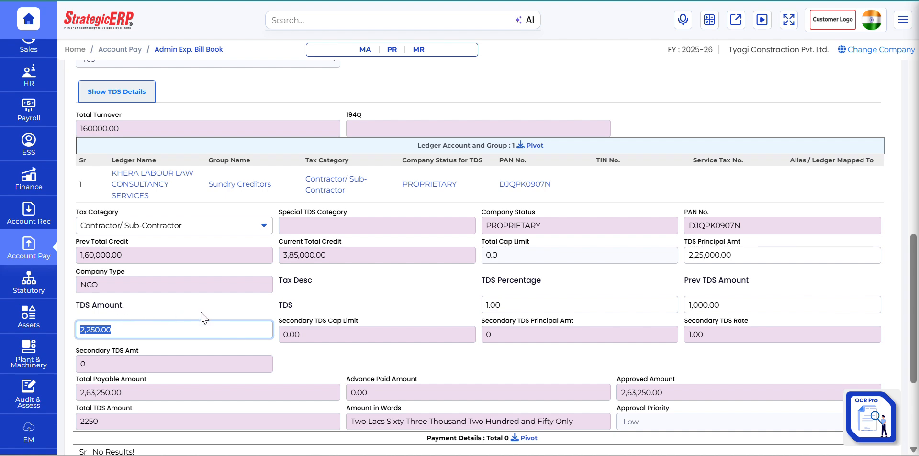
pyautogui.scroll(1, 203, 317)
pyautogui.scroll(1, 125, 139)
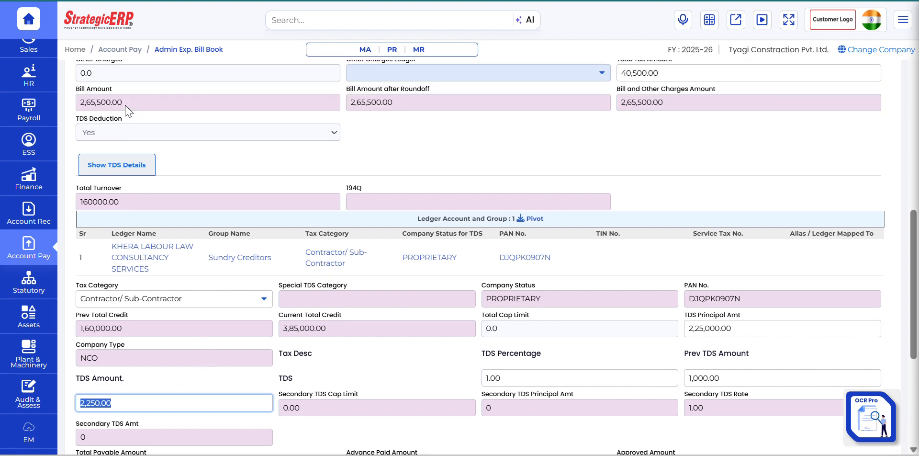
pyautogui.scroll(3, 117, 165)
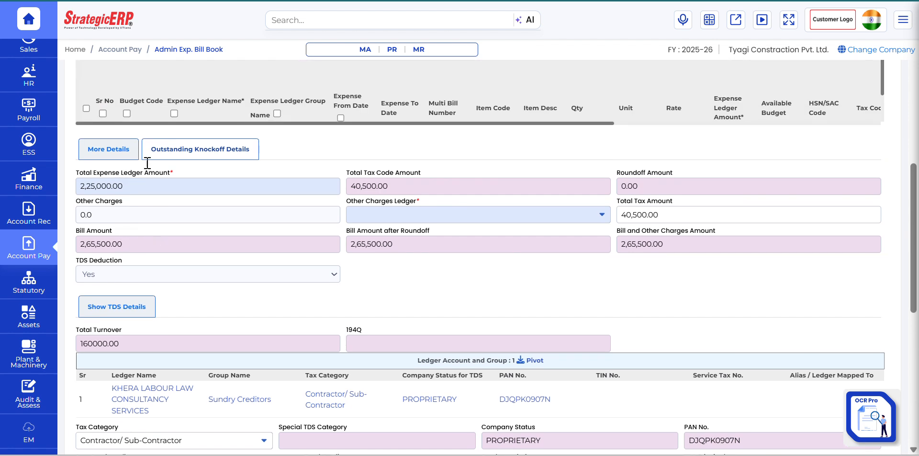
# - Set TDS Deduction to No and hide the bill's additional amount details
pyautogui.click(144, 275)
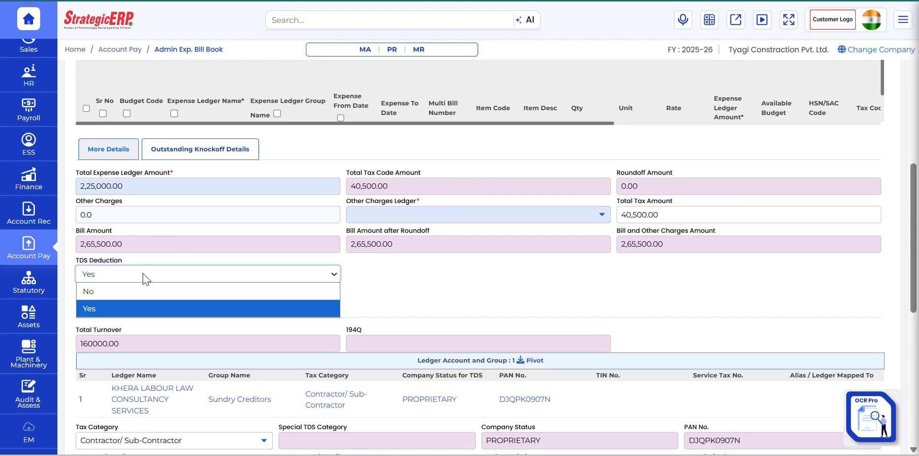
pyautogui.click(110, 287)
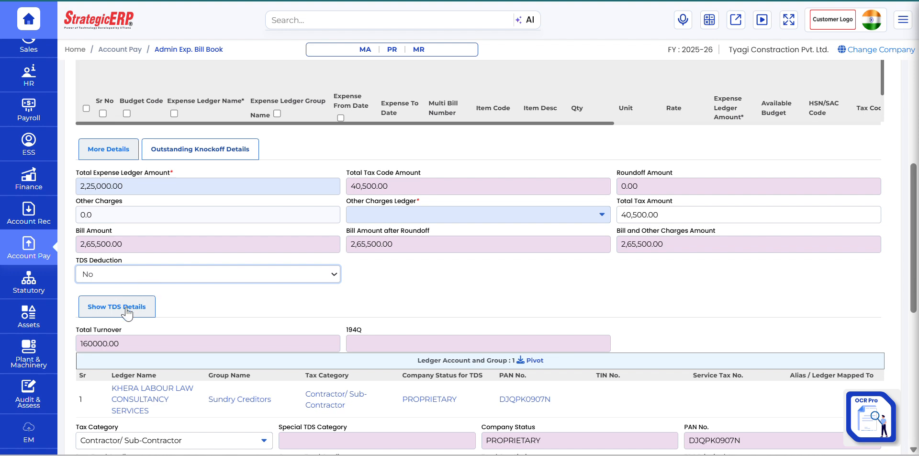
pyautogui.click(88, 152)
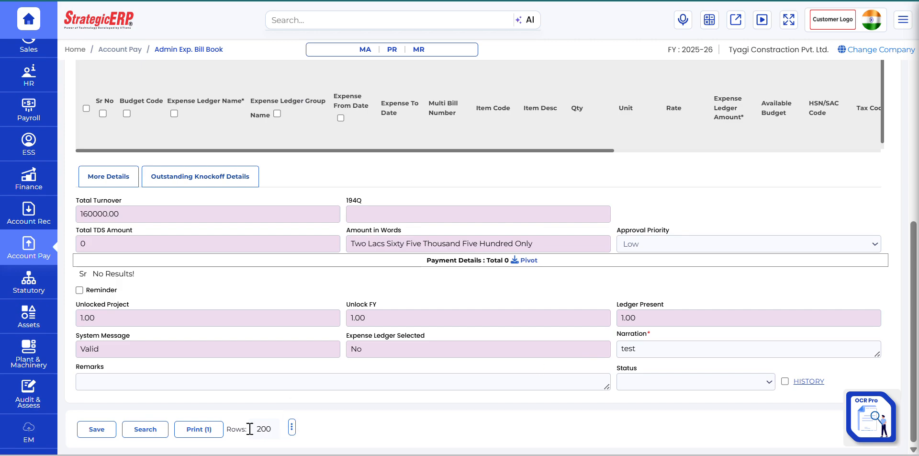
# - Save the admin expense bill, accepting the TDS amount warning
pyautogui.click(101, 431)
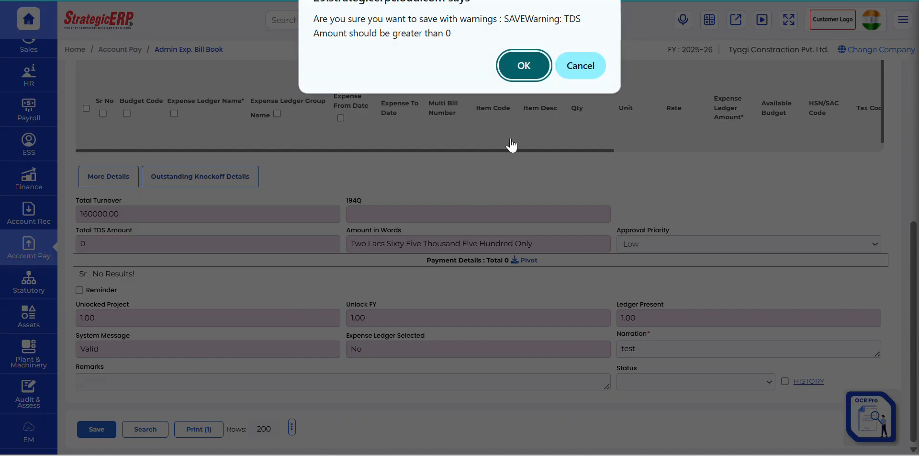
pyautogui.click(522, 64)
pyautogui.click(447, 96)
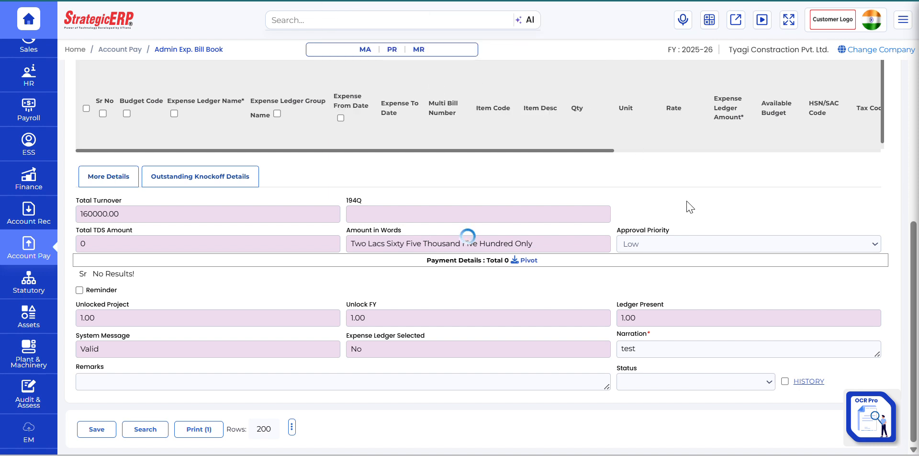
# - Enable Receipt Against P.O./W.O. on the blank bill form and disable it again
pyautogui.scroll(5, 687, 204)
pyautogui.scroll(3, 687, 205)
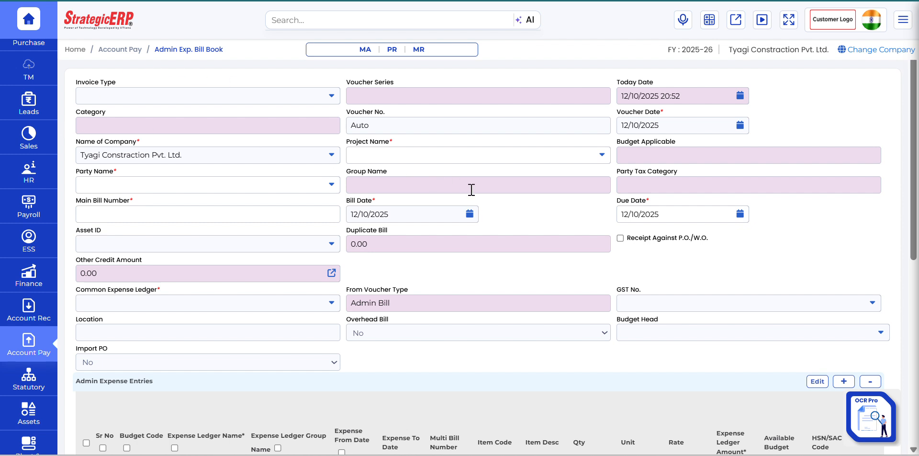
pyautogui.click(621, 238)
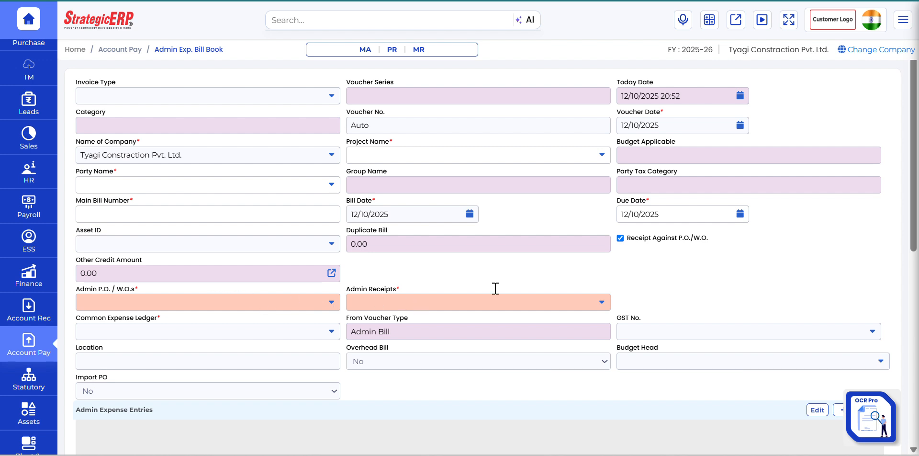
pyautogui.click(620, 238)
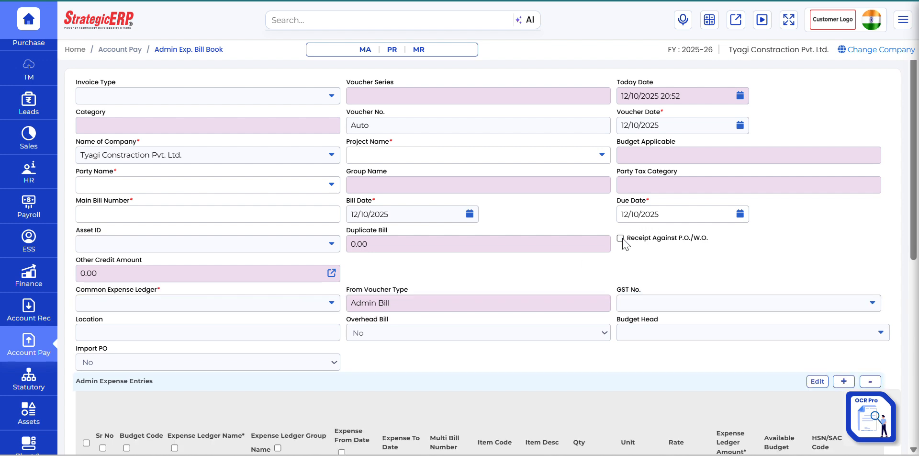
# - Examine the blank admin expense entry line, from expense ledger, quantity and rate to tax code and project, and the fields below it
pyautogui.scroll(-4, 430, 330)
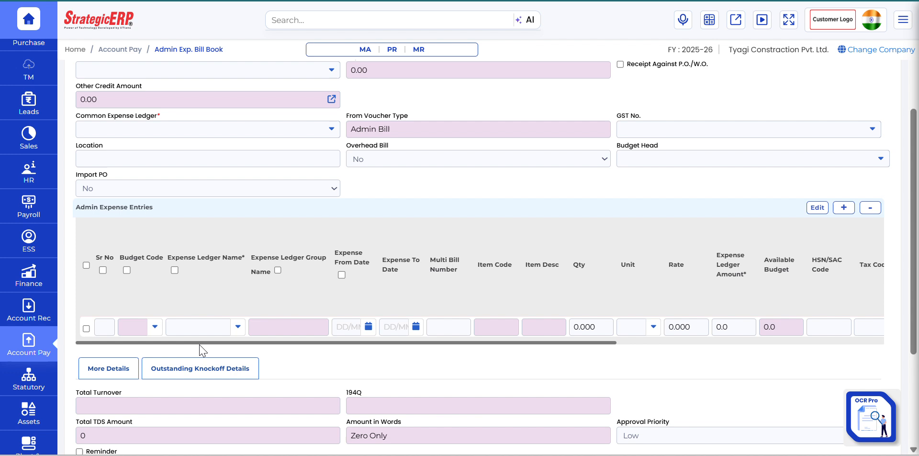
pyautogui.click(202, 320)
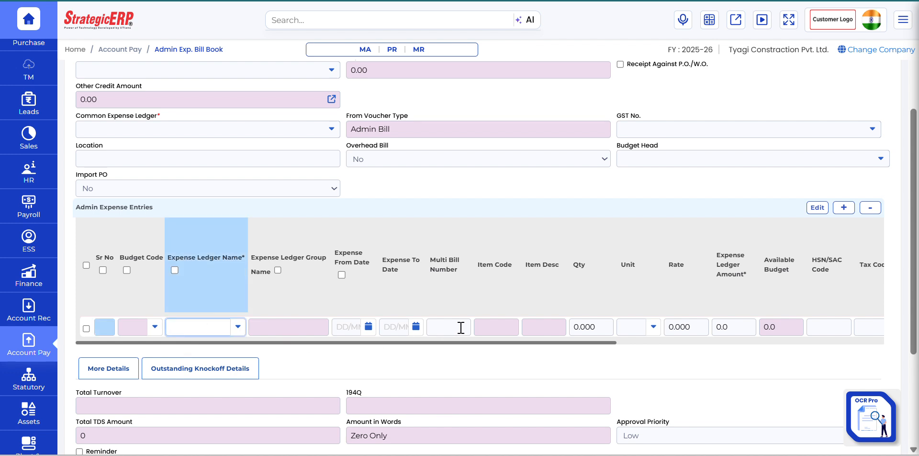
pyautogui.click(592, 327)
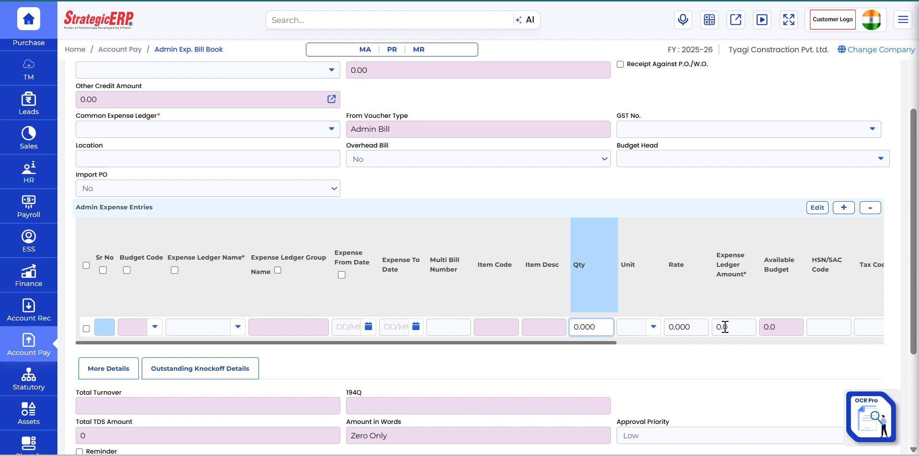
pyautogui.hscroll(10, 725, 327)
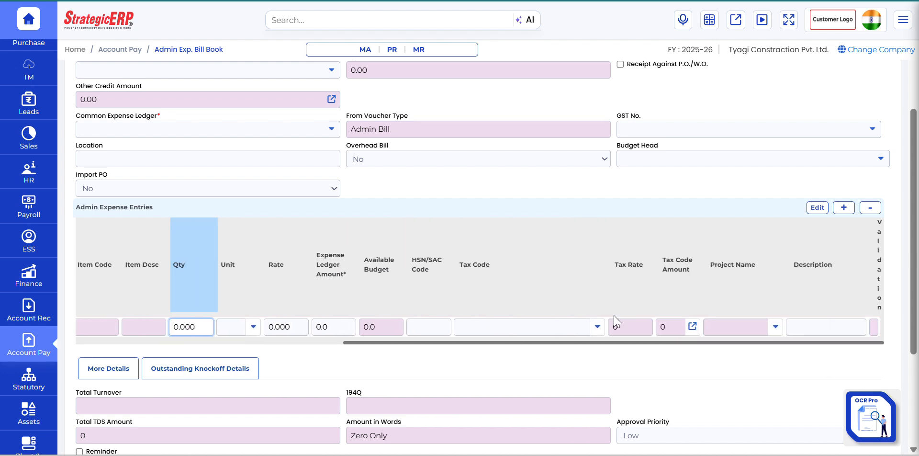
pyautogui.hscroll(-10, 480, 320)
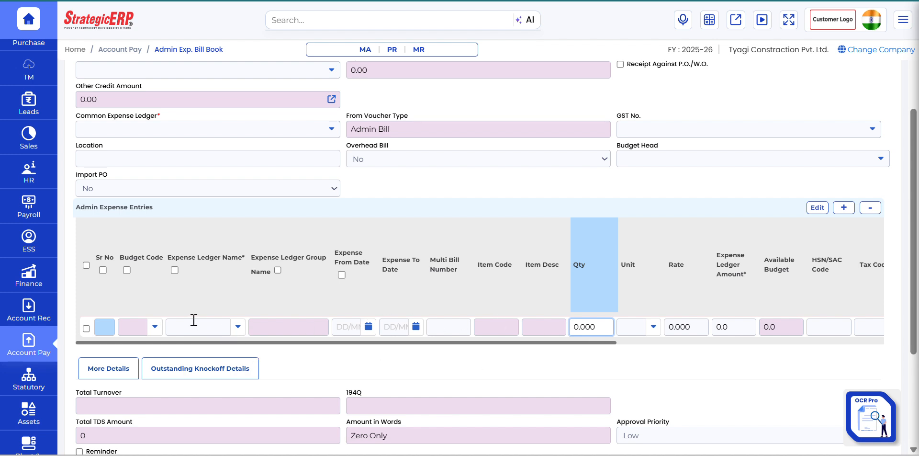
pyautogui.hscroll(5, 190, 320)
pyautogui.hscroll(3, 450, 320)
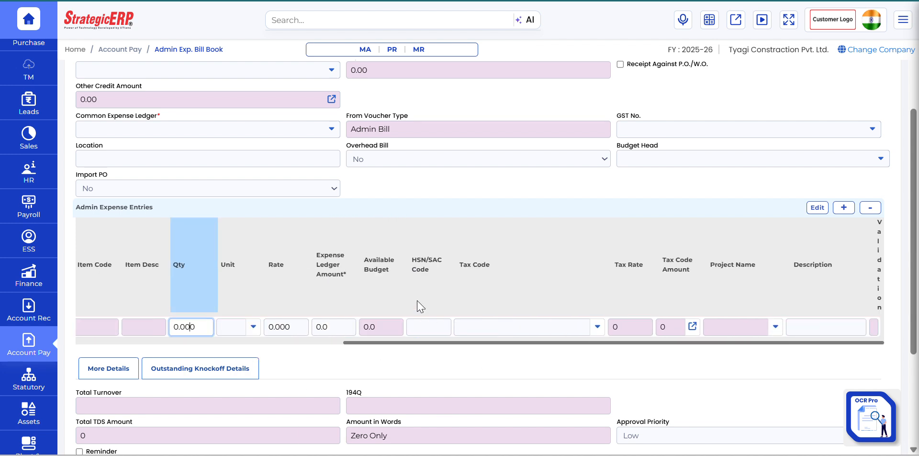
pyautogui.scroll(3, 420, 306)
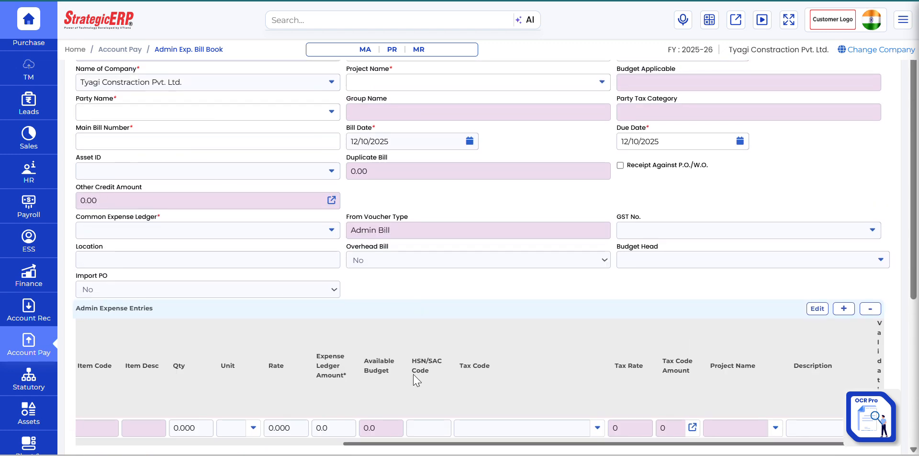
pyautogui.scroll(-6, 410, 378)
pyautogui.hscroll(-5, 357, 225)
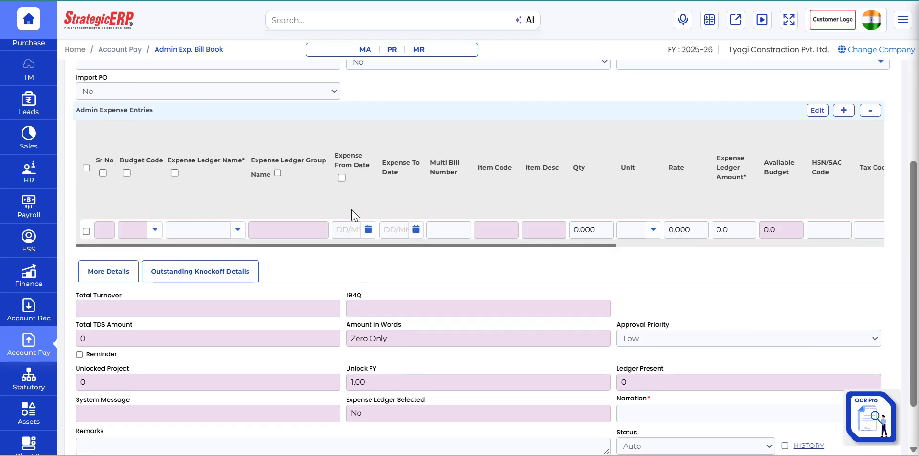
pyautogui.scroll(3, 352, 205)
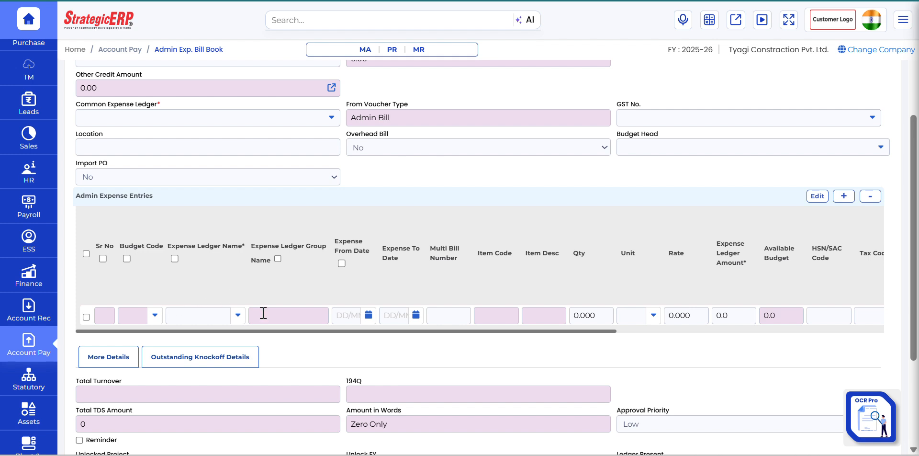
pyautogui.hscroll(9, 458, 314)
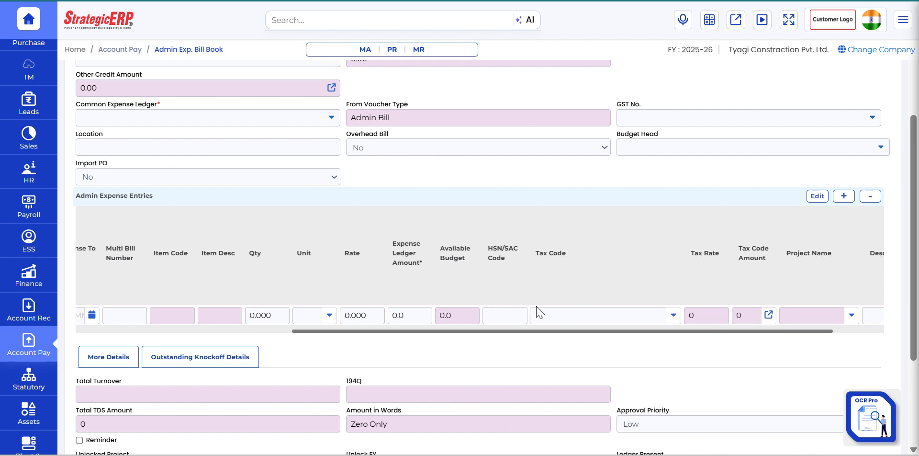
pyautogui.hscroll(2, 578, 310)
pyautogui.scroll(-4, 627, 301)
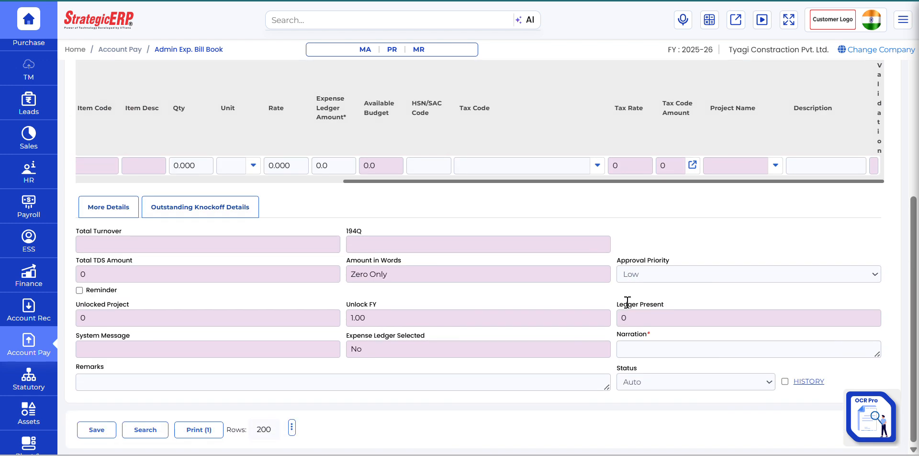